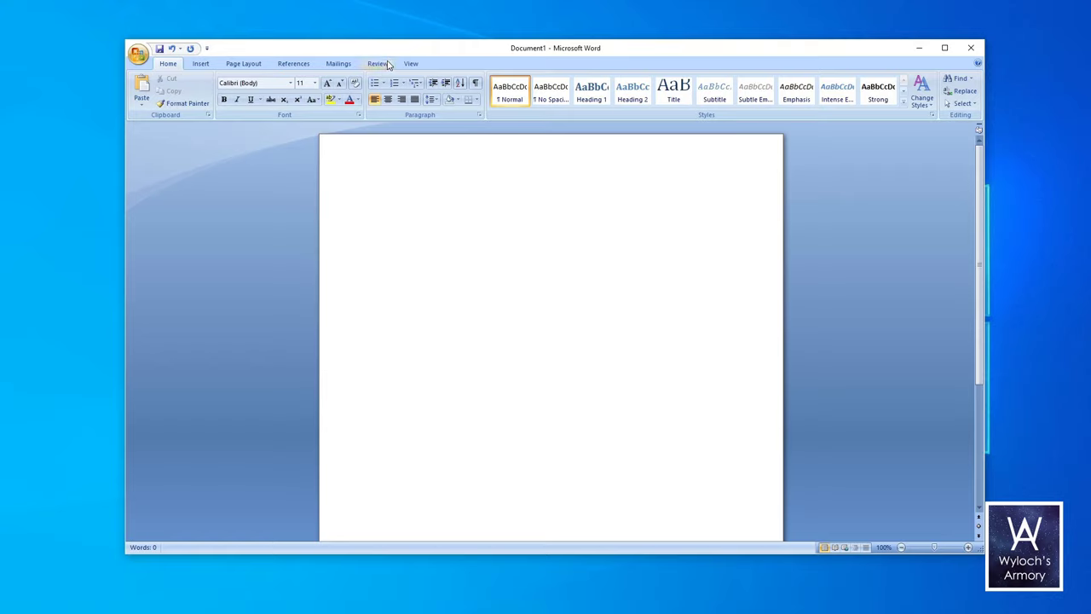
Draw a narrow rectangle about 0.41" wide on the blank page and set its height to 1.1"
{"action": "left_click", "coordinate": [201, 65]}
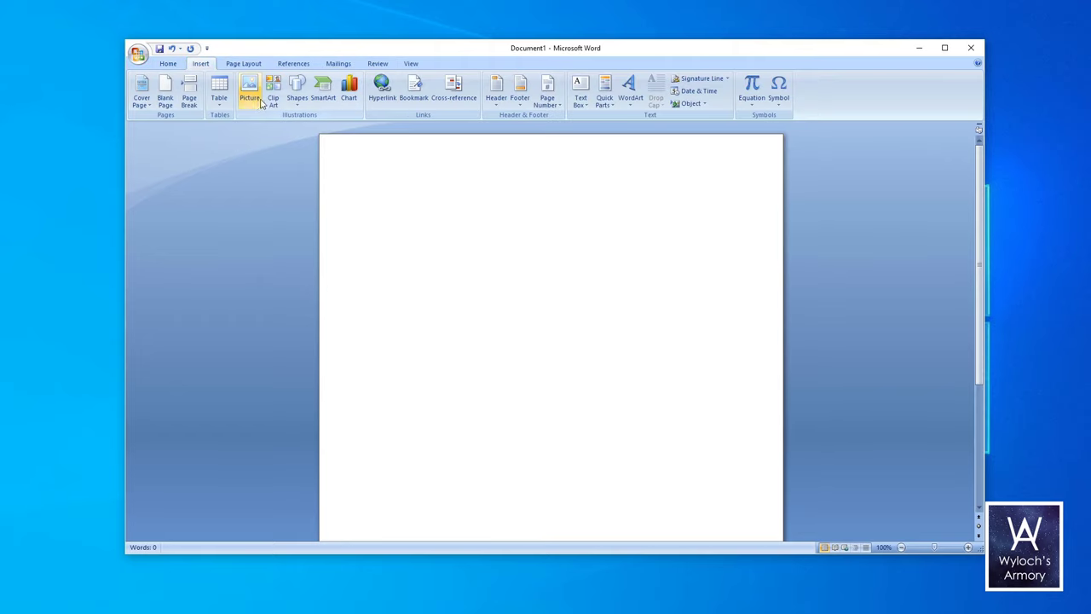
{"action": "left_click", "coordinate": [296, 95]}
{"action": "left_click", "coordinate": [327, 129]}
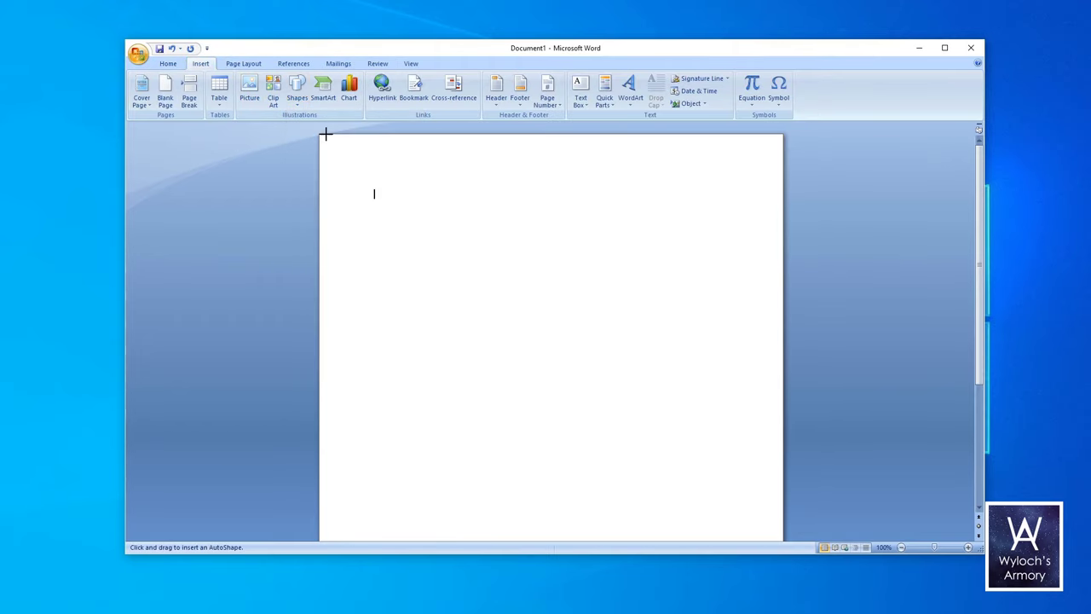
{"action": "left_click_drag", "start_coordinate": [487, 293], "coordinate": [491, 297]}
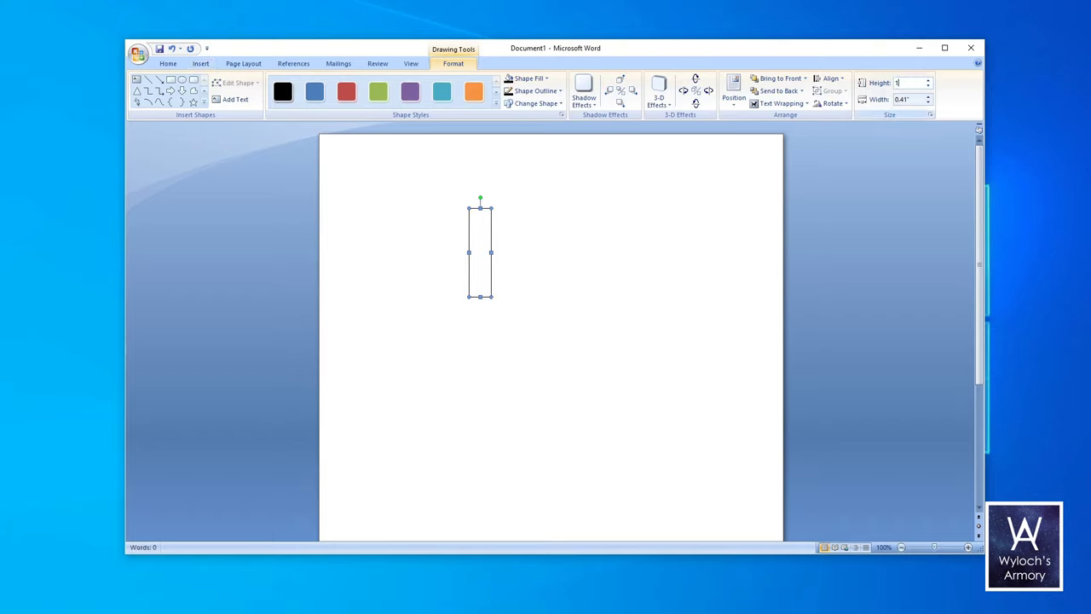
Fill the rectangle with black and move it straight across toward the page's right edge
{"action": "left_click", "coordinate": [526, 79]}
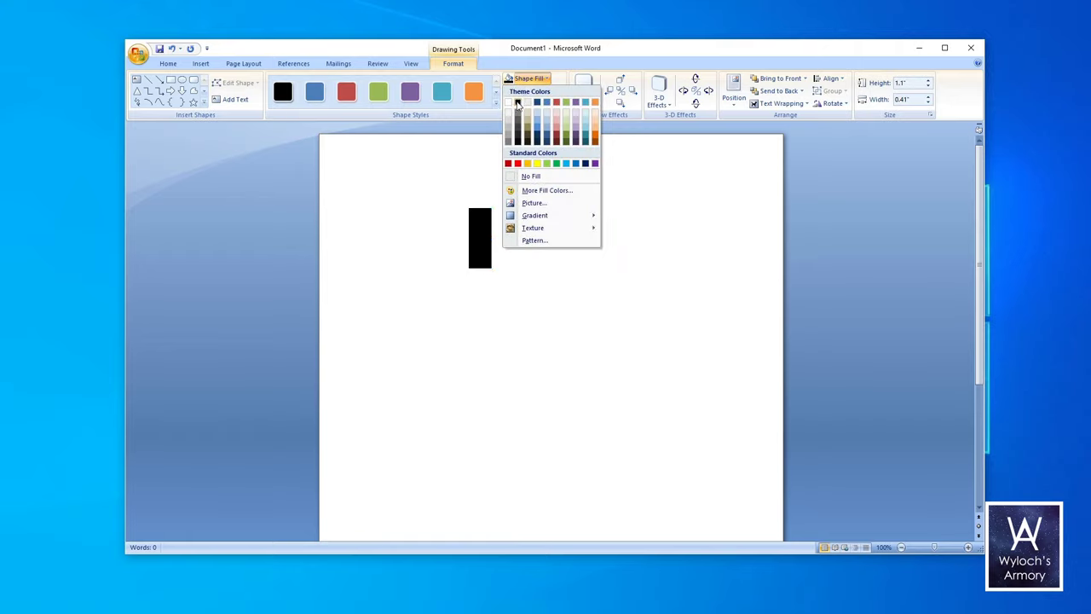
{"action": "left_click", "coordinate": [518, 103]}
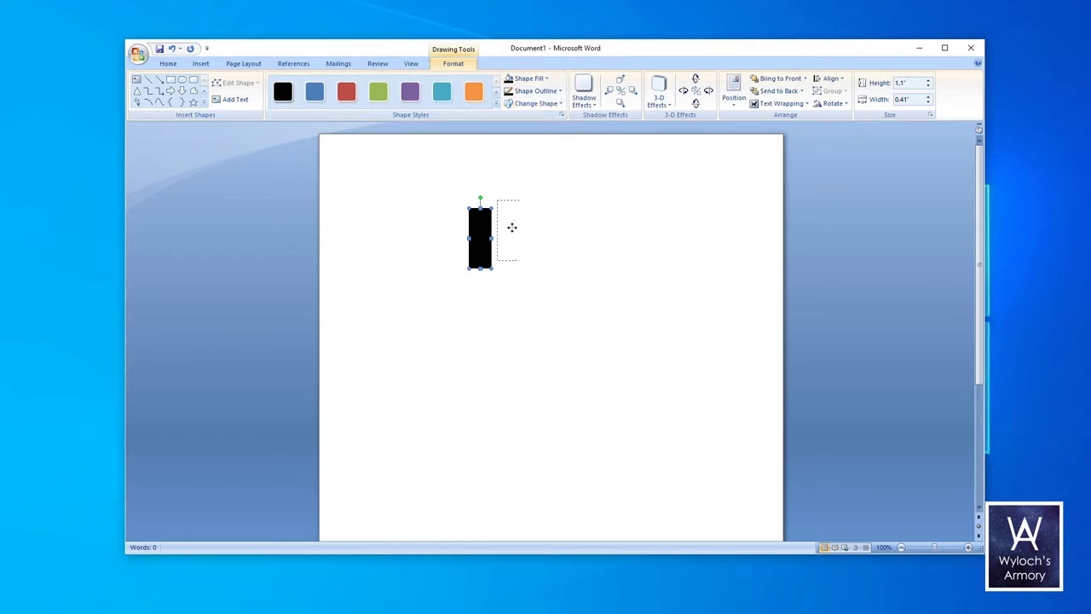
{"action": "left_click_drag", "start_coordinate": [687, 236], "coordinate": [686, 236]}
{"action": "left_click", "coordinate": [644, 251]}
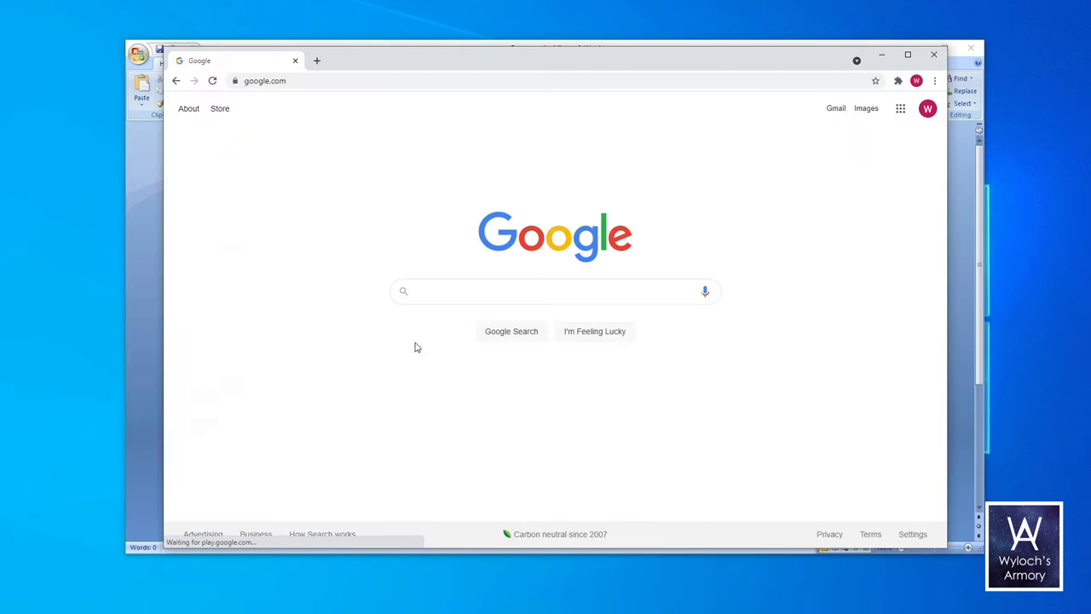
Search Google Images for "d&d fighter" in the browser
{"action": "left_click", "coordinate": [462, 291]}
{"action": "type", "text": "d&d fighter"}
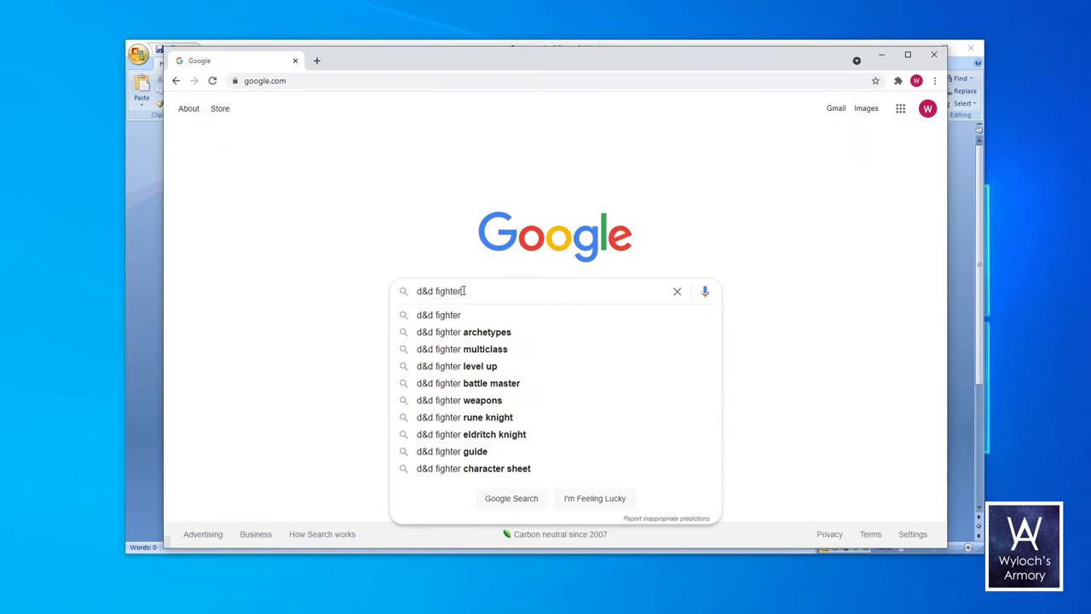
{"action": "key", "text": "Return"}
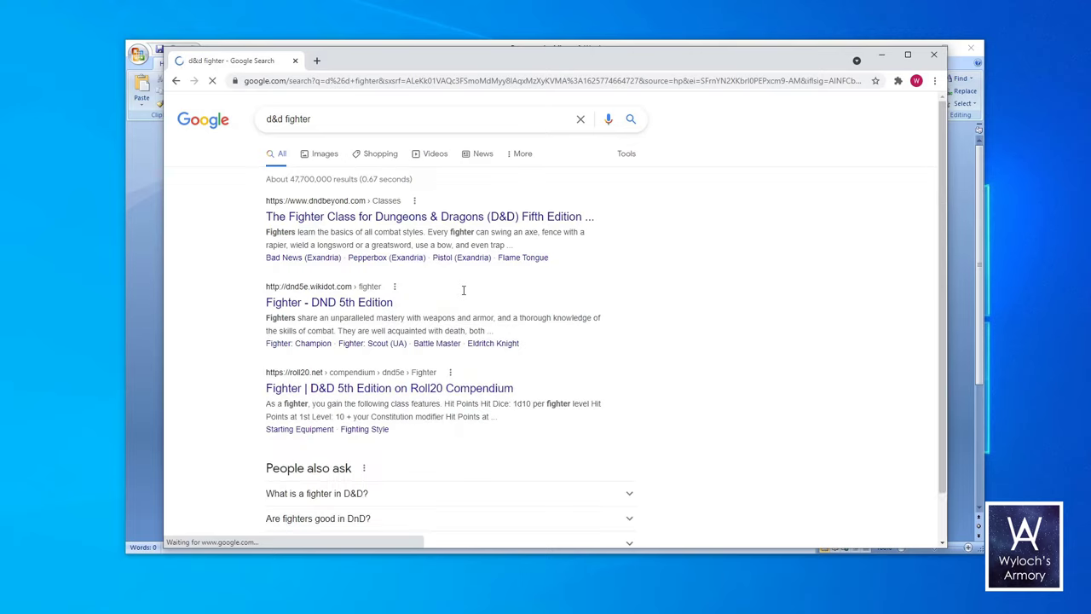
{"action": "left_click", "coordinate": [322, 155]}
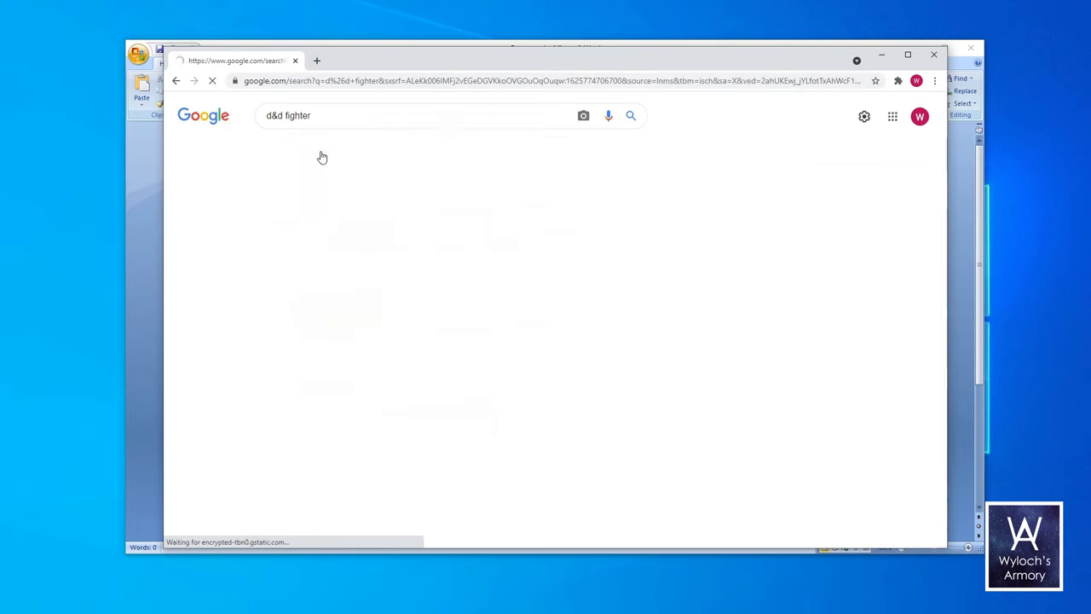
Open the "Fighter – 5th Edition SRD" result and copy its image
{"action": "left_click", "coordinate": [406, 267]}
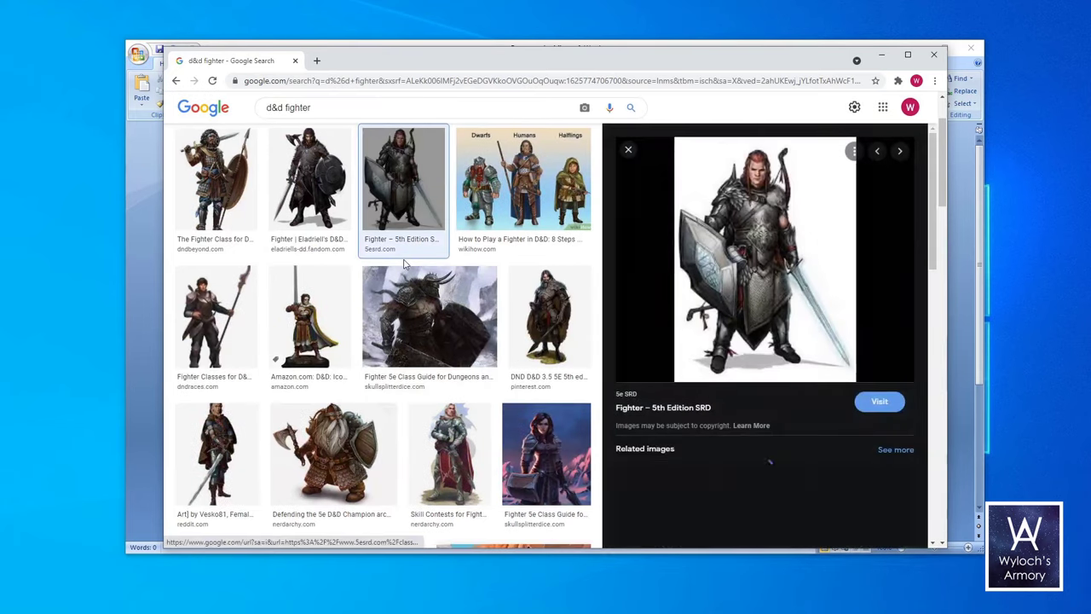
{"action": "right_click", "coordinate": [755, 234]}
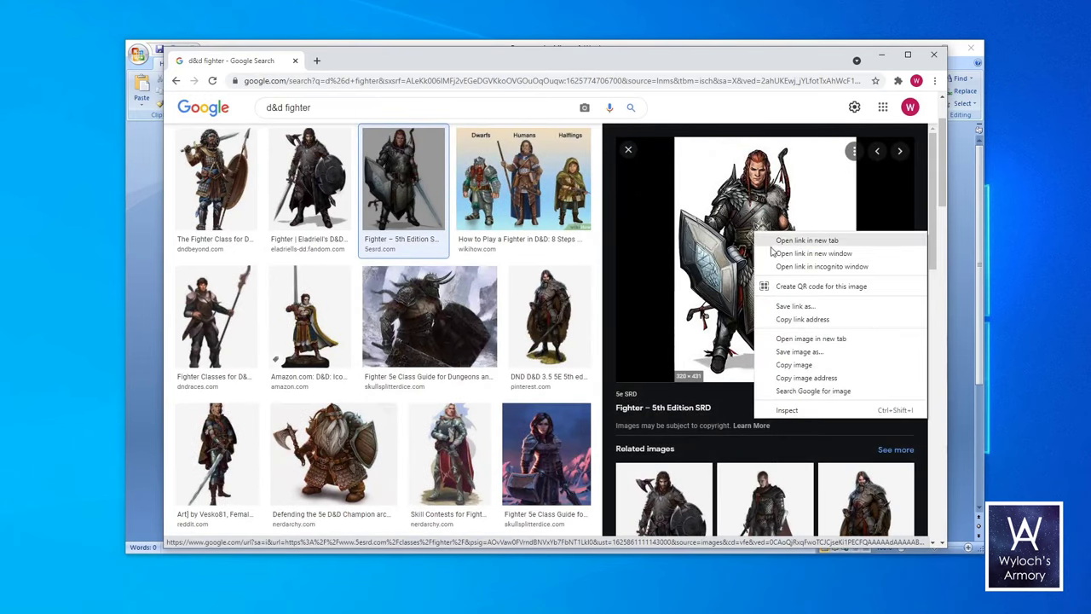
{"action": "left_click", "coordinate": [802, 366]}
Switch back to the Word document and paste the copied fighter image
{"action": "left_click", "coordinate": [953, 291]}
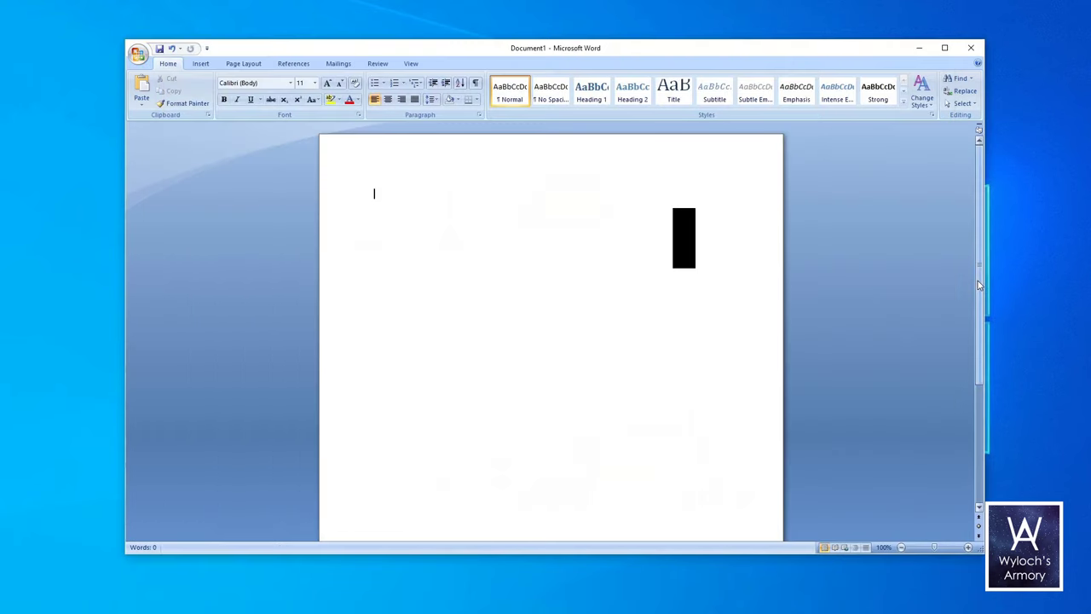
{"action": "right_click", "coordinate": [425, 235]}
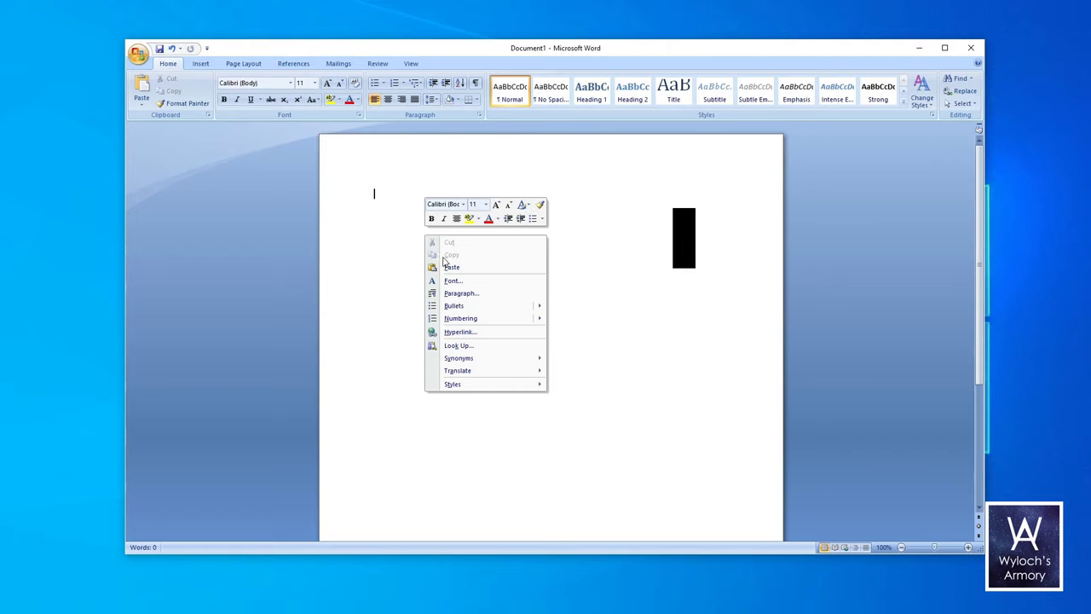
{"action": "left_click", "coordinate": [450, 267]}
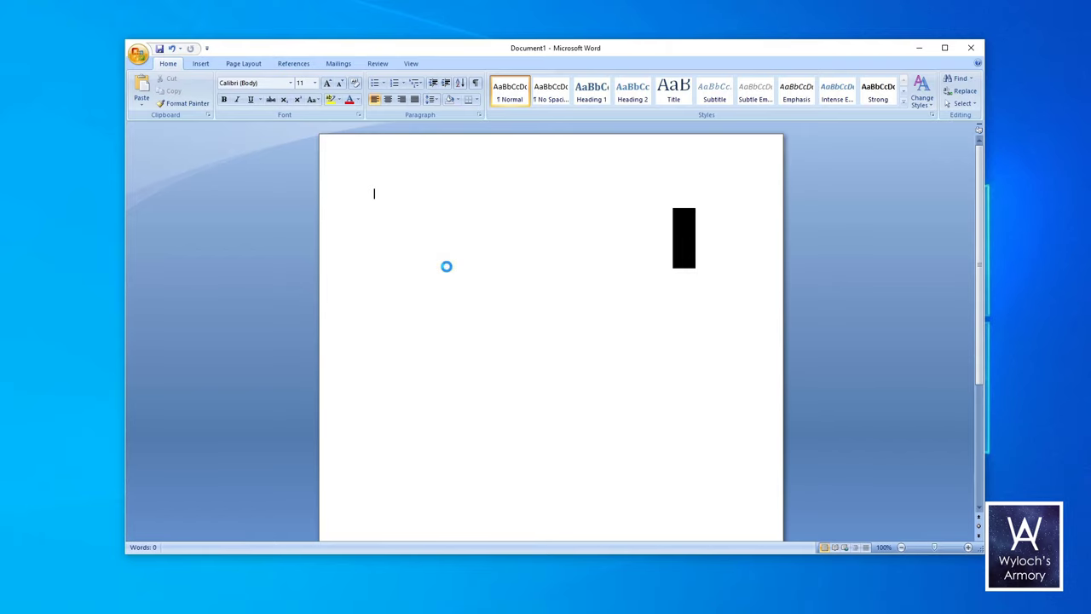
Set the fighter picture's text wrapping to In Front of Text
{"action": "left_click", "coordinate": [556, 428]}
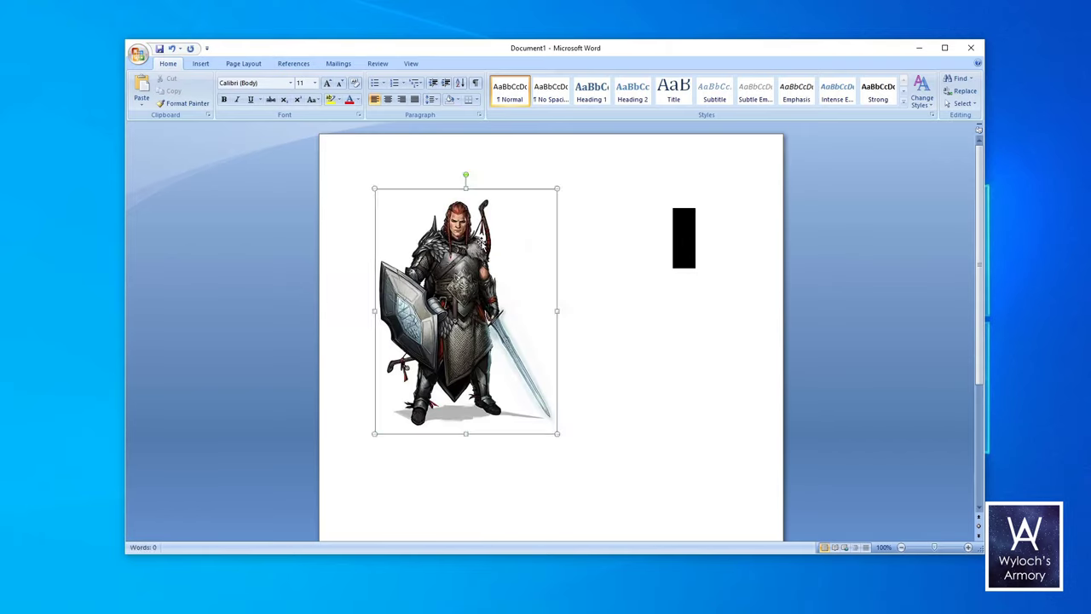
{"action": "left_click", "coordinate": [452, 64]}
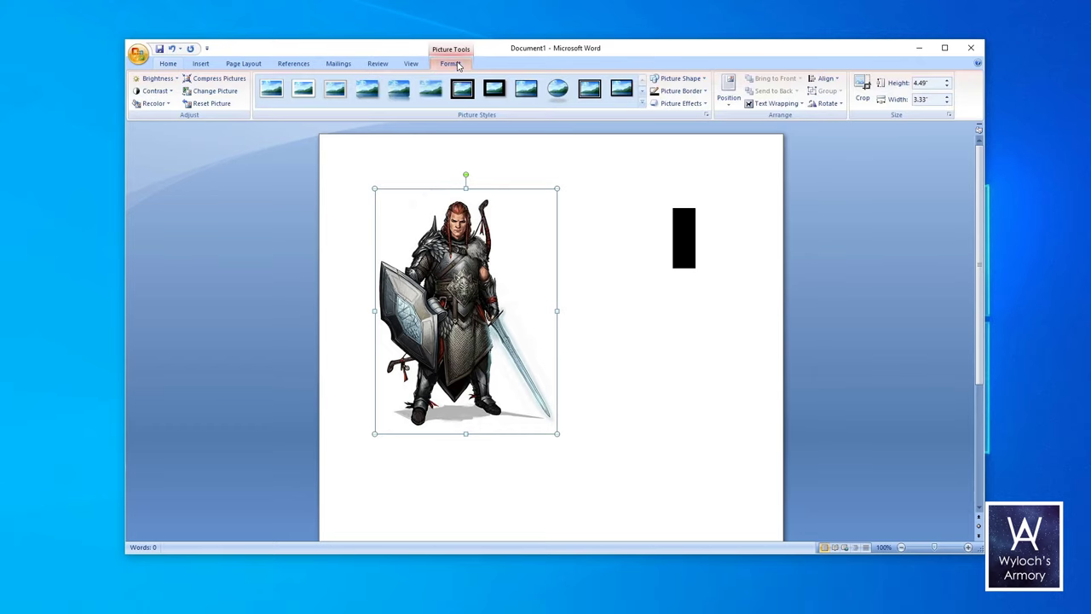
{"action": "left_click", "coordinate": [763, 104]}
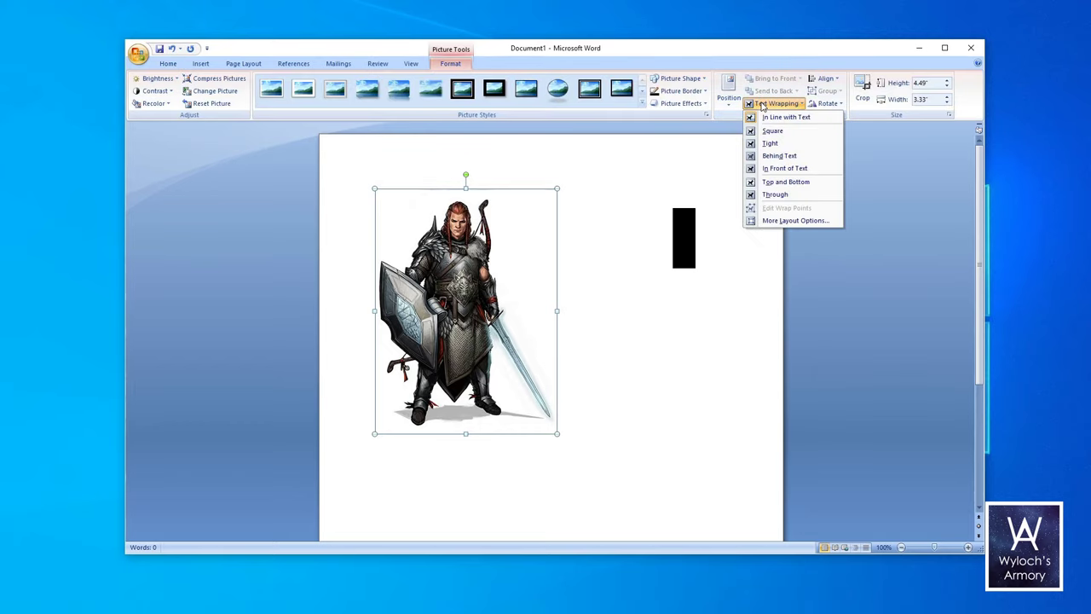
{"action": "left_click", "coordinate": [771, 171]}
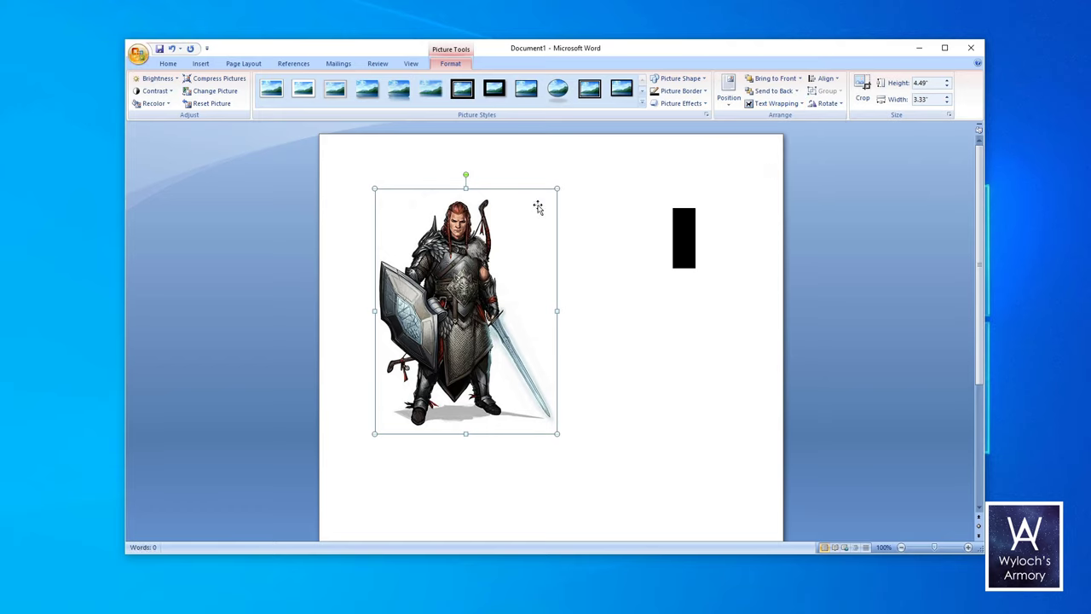
Move the fighter picture beside the black rectangle and scale it down to about 1.41" by 1.05", using the rectangle as a size guide
{"action": "left_click_drag", "start_coordinate": [538, 207], "coordinate": [567, 198]}
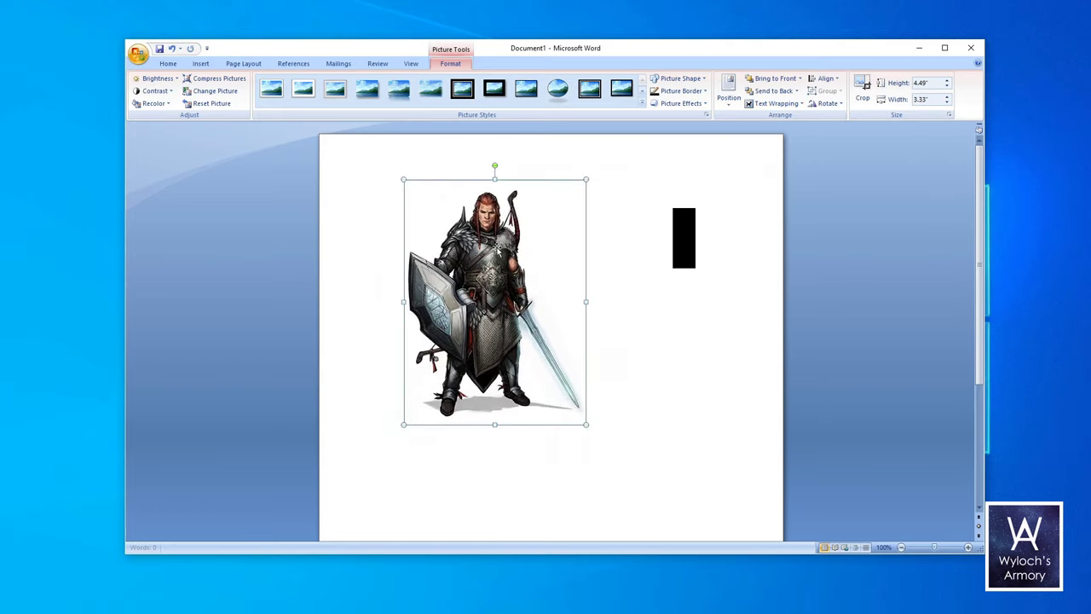
{"action": "left_click_drag", "start_coordinate": [494, 252], "coordinate": [529, 297]}
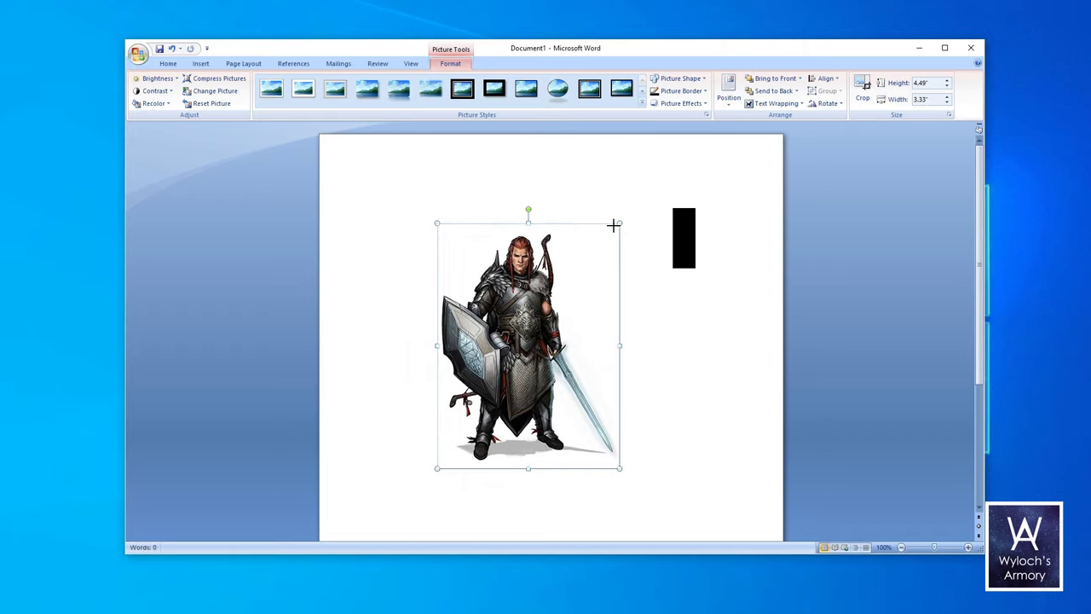
{"action": "left_click_drag", "start_coordinate": [614, 224], "coordinate": [512, 368]}
{"action": "left_click_drag", "start_coordinate": [477, 423], "coordinate": [649, 222]}
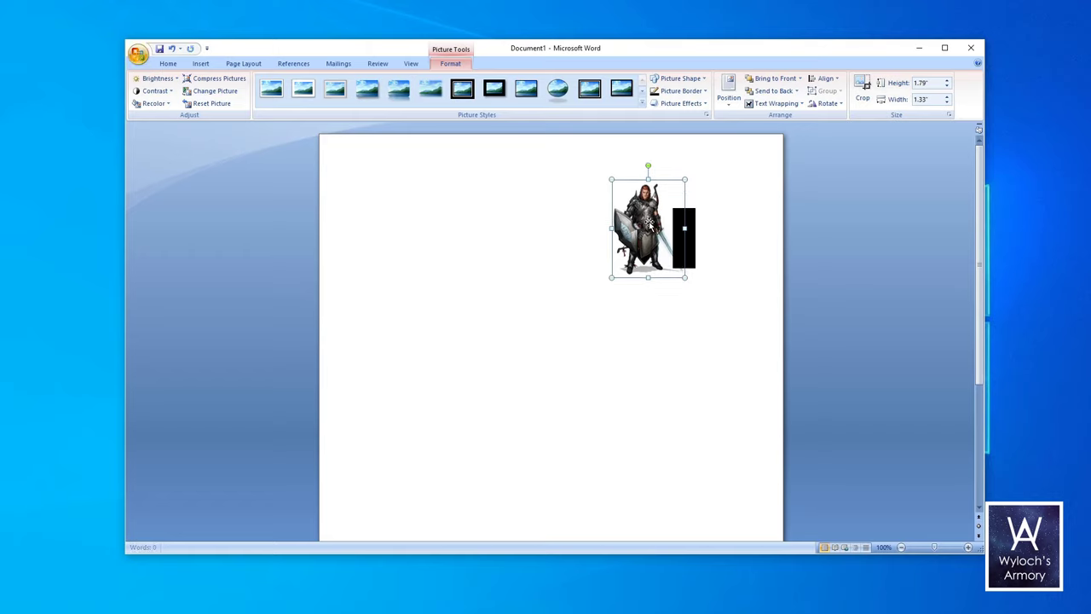
{"action": "left_click_drag", "start_coordinate": [686, 180], "coordinate": [655, 195]}
{"action": "left_click_drag", "start_coordinate": [649, 261], "coordinate": [667, 259]}
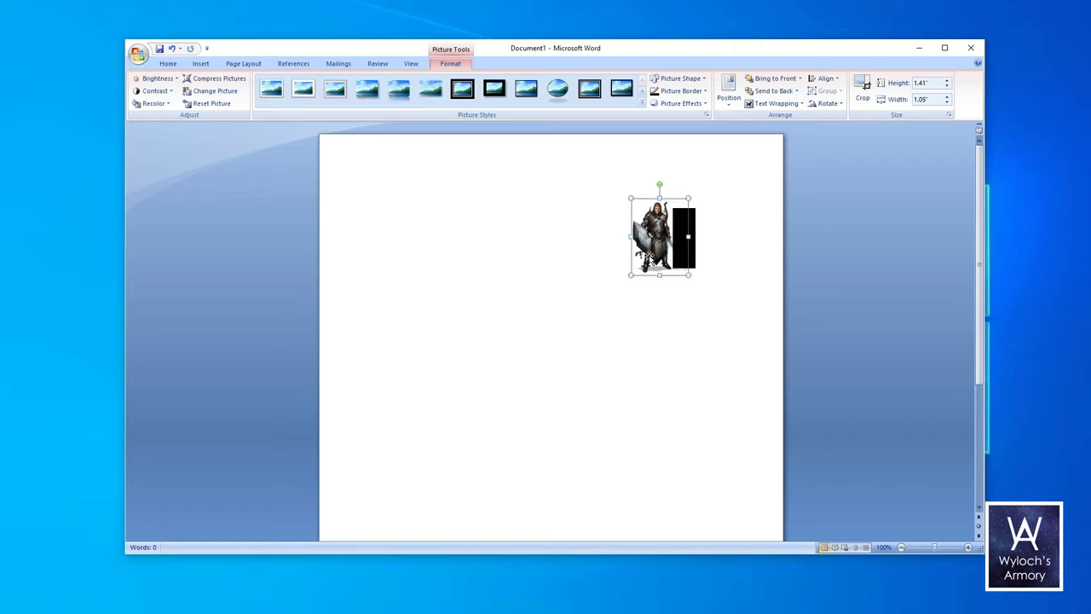
Give the fighter picture a black border and add a vertically flipped copy directly beneath it
{"action": "left_click", "coordinate": [674, 92]}
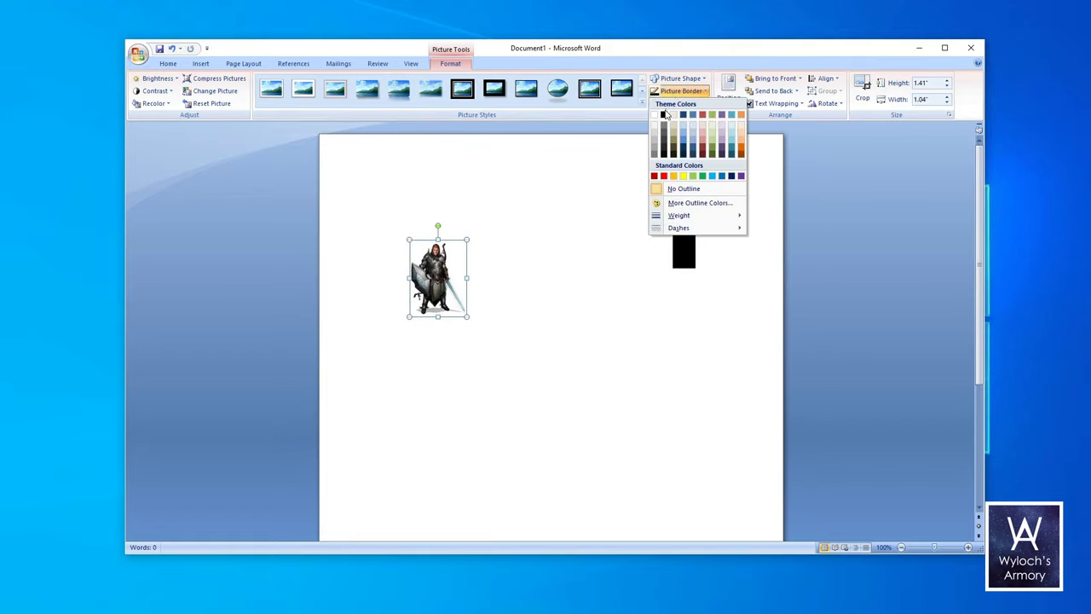
{"action": "left_click", "coordinate": [664, 117]}
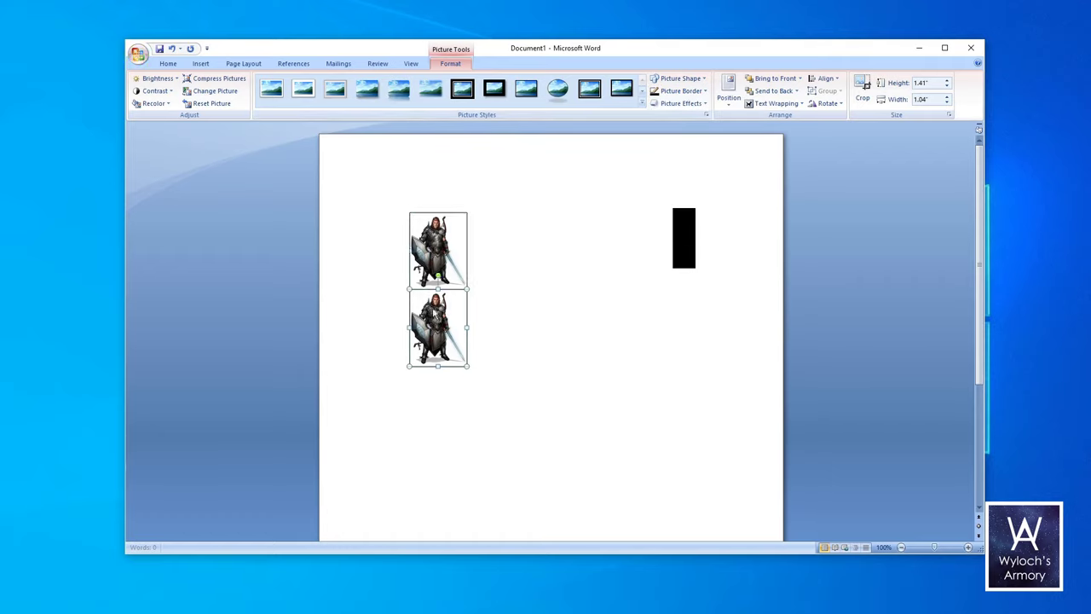
{"action": "left_click", "coordinate": [826, 103]}
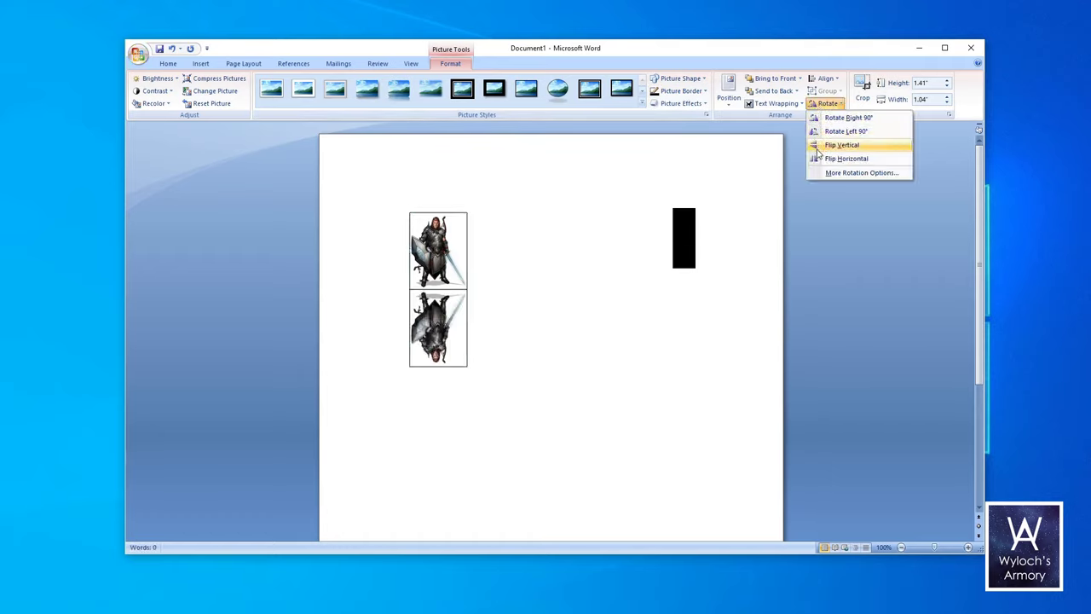
{"action": "left_click", "coordinate": [818, 146]}
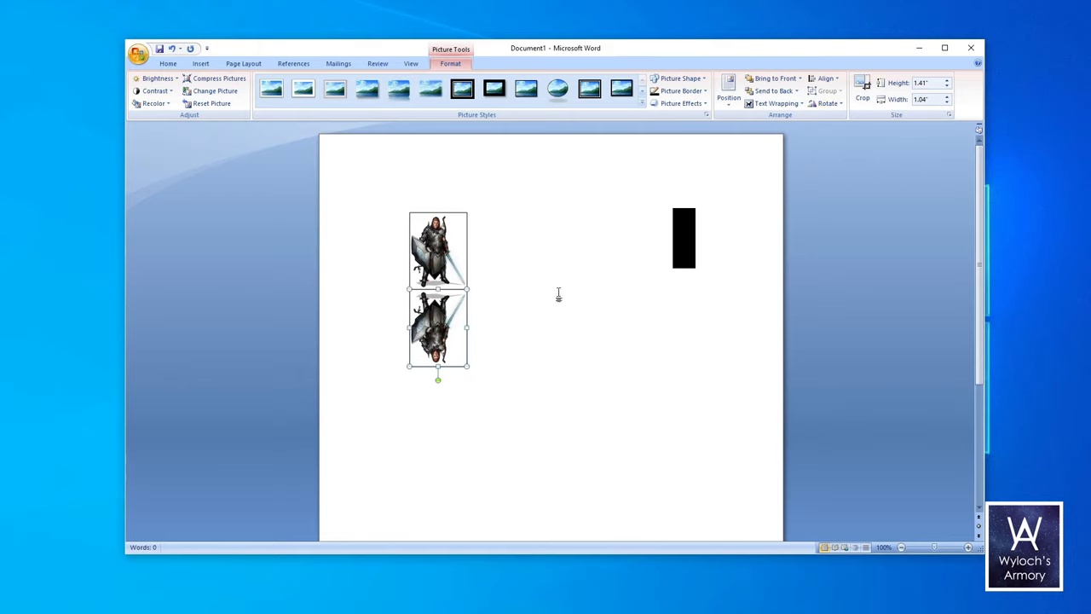
{"action": "left_click", "coordinate": [515, 324]}
Move the mirrored fighter pair to the page's upper-left corner and duplicate it across into a row of four pairs
{"action": "left_click_drag", "start_coordinate": [438, 328], "coordinate": [377, 281]}
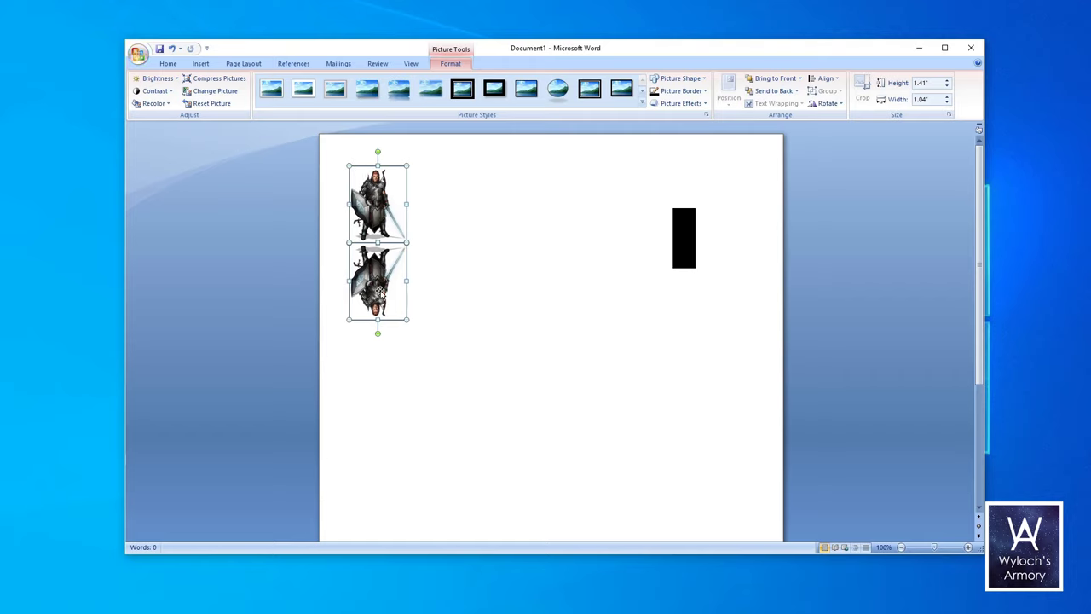
{"action": "left_click_drag", "start_coordinate": [378, 207], "coordinate": [529, 206]}
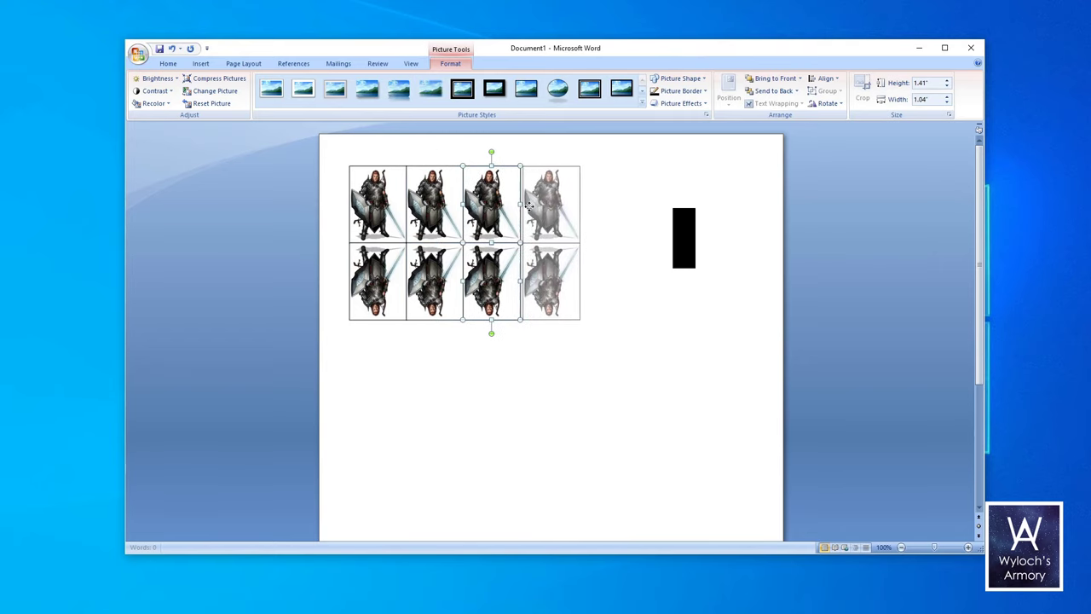
{"action": "left_click", "coordinate": [529, 317]}
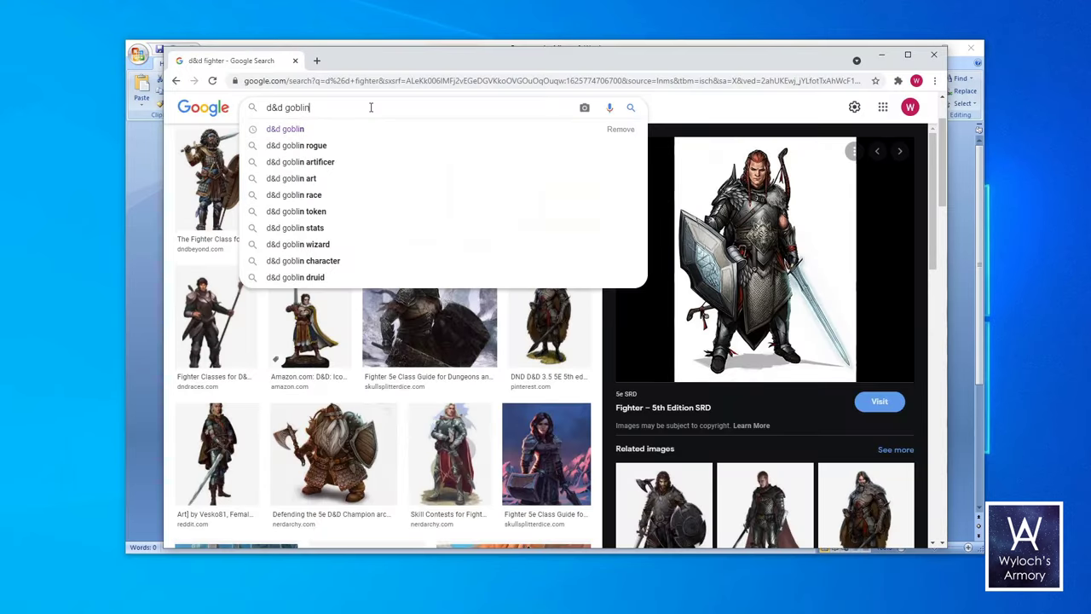
Search Google Images for "d&d goblin" and copy the image from the "Goblin - Monsters - D&D Beyond" result
{"action": "key", "text": "Return"}
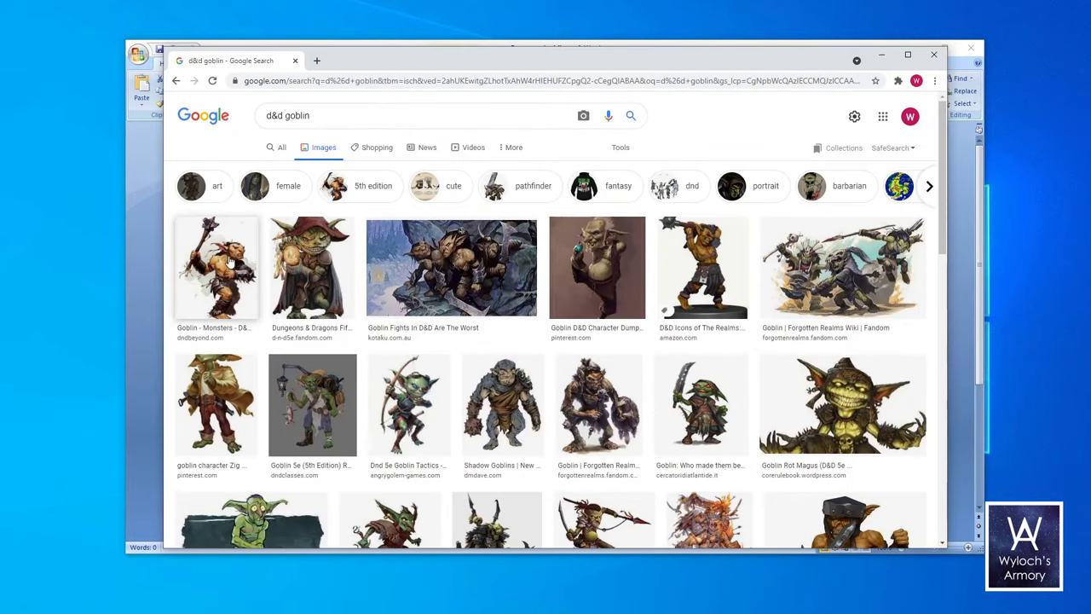
{"action": "left_click", "coordinate": [228, 263]}
{"action": "right_click", "coordinate": [803, 290]}
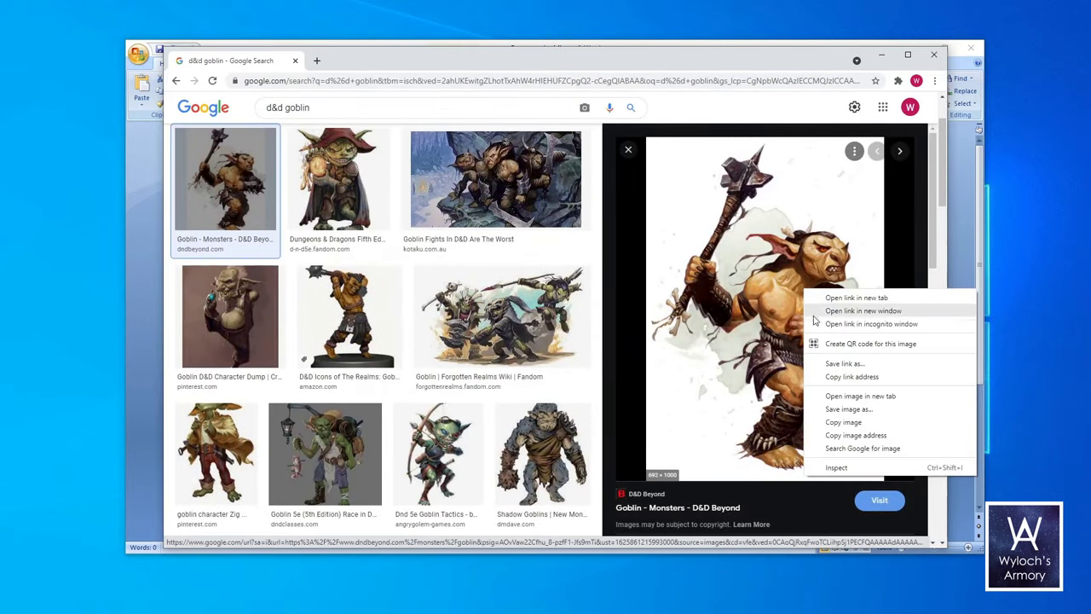
{"action": "left_click", "coordinate": [838, 422]}
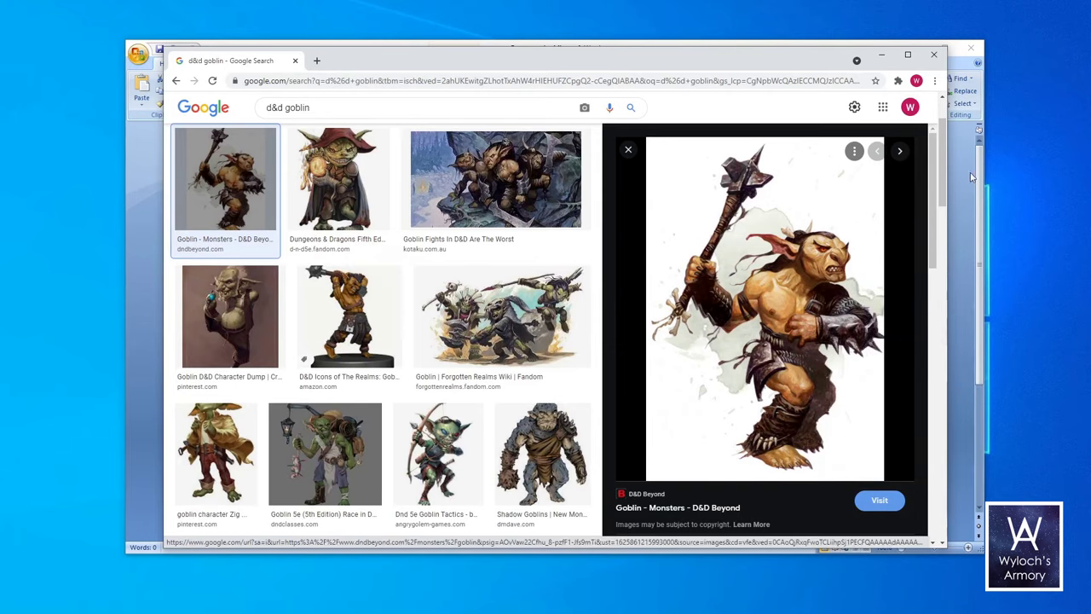
Paste the goblin image into the Word document and change its text wrapping so it can be moved freely
{"action": "left_click", "coordinate": [731, 42]}
{"action": "key", "text": "ctrl+v"}
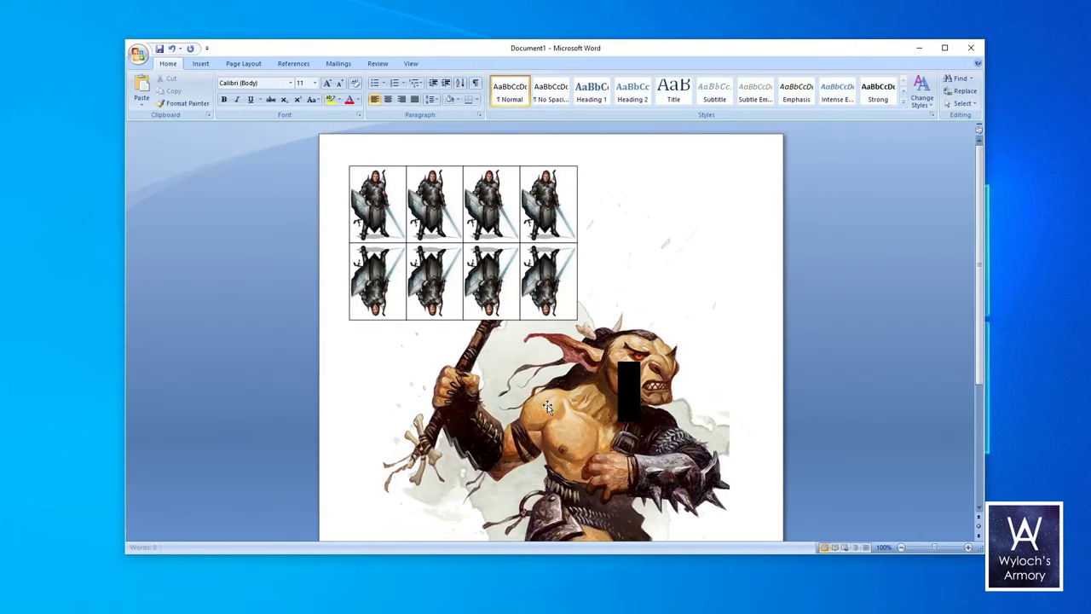
{"action": "left_click", "coordinate": [450, 62]}
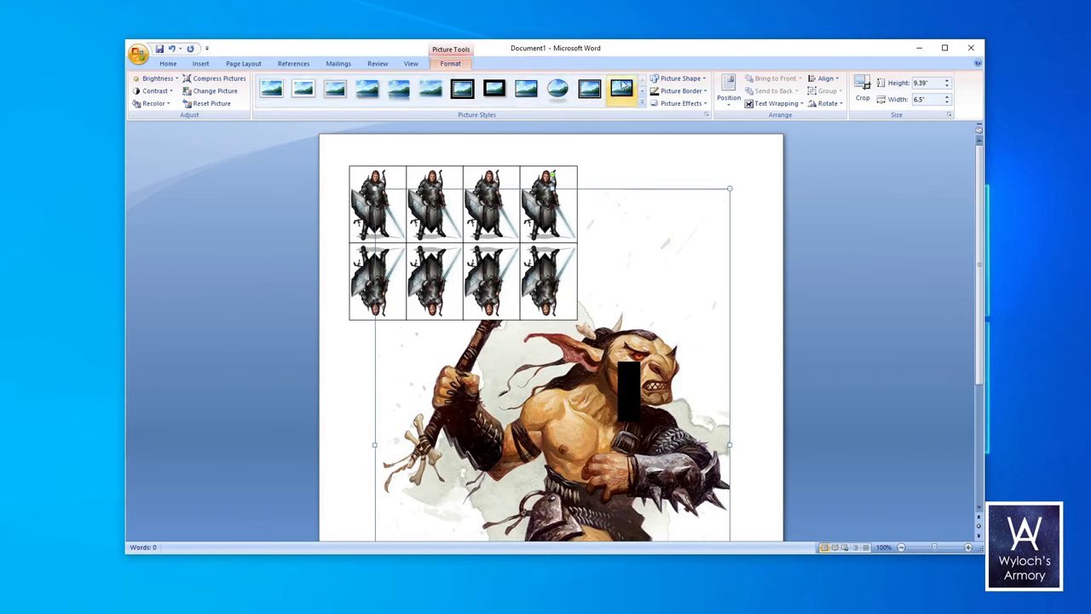
{"action": "left_click", "coordinate": [776, 103]}
{"action": "left_click", "coordinate": [780, 185]}
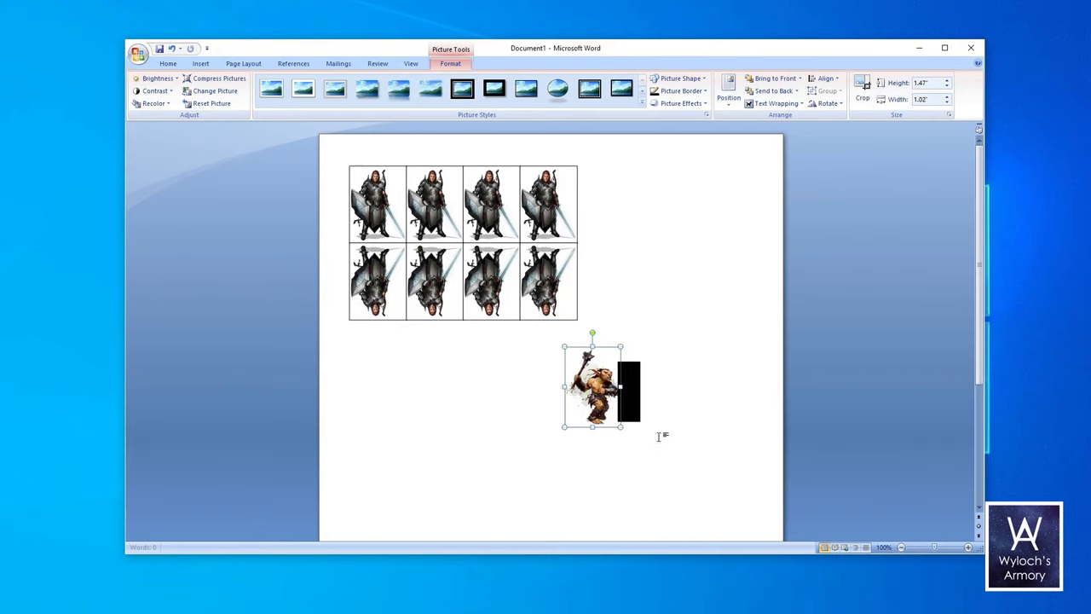
Scale the goblin picture to about 1.51" by 1.04" below the fighters and add a horizontally flipped copy beside it
{"action": "left_click_drag", "start_coordinate": [620, 344], "coordinate": [622, 341]}
{"action": "left_click_drag", "start_coordinate": [597, 388], "coordinate": [415, 386]}
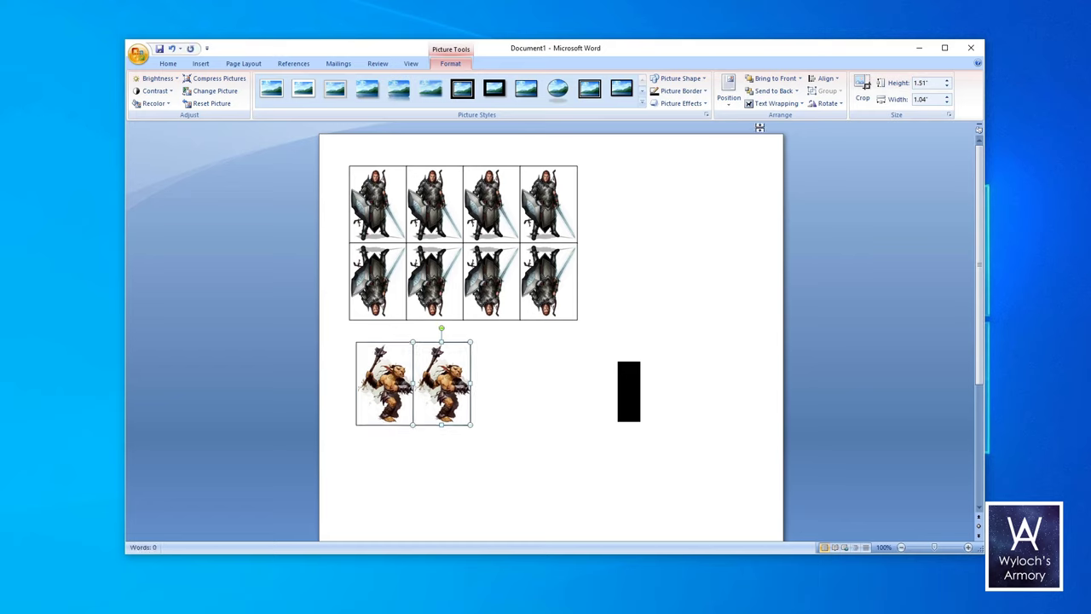
{"action": "left_click", "coordinate": [825, 104]}
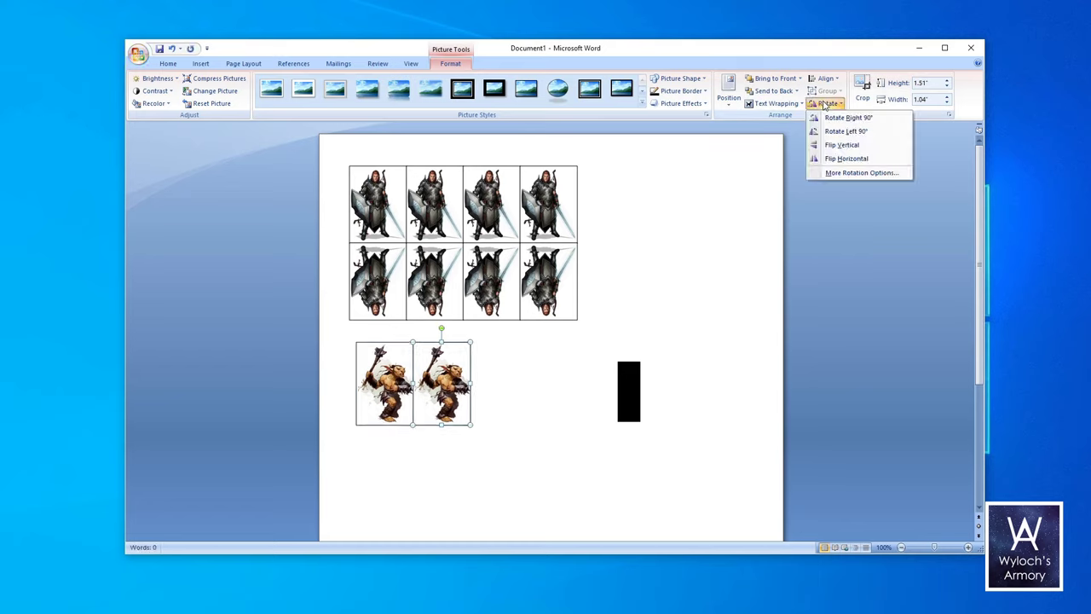
{"action": "left_click", "coordinate": [844, 158]}
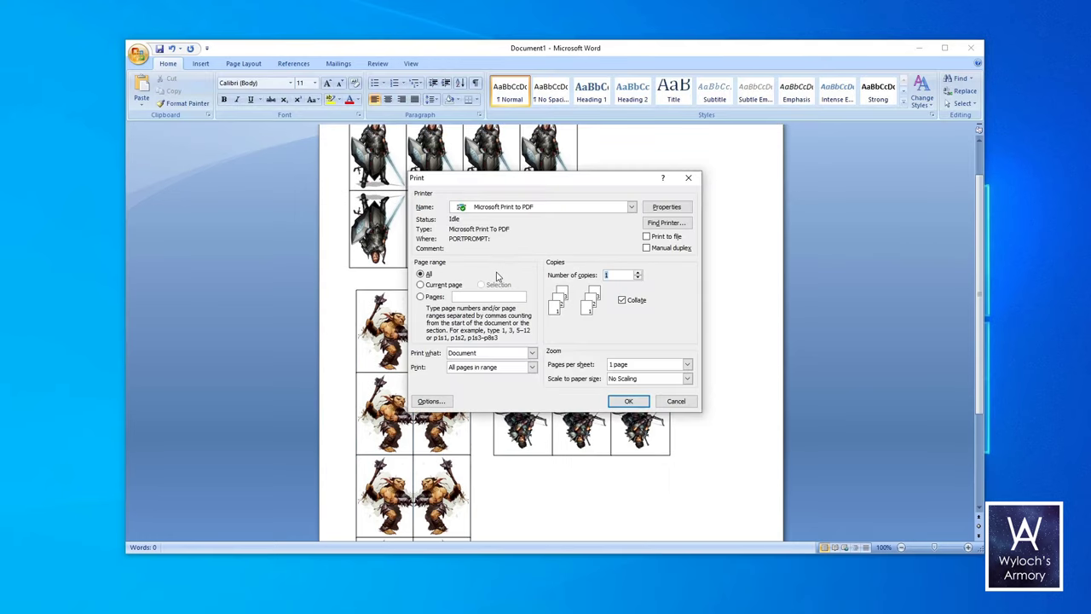
Open the choice of available printers for printing the sheet of miniatures
{"action": "left_click", "coordinate": [534, 208]}
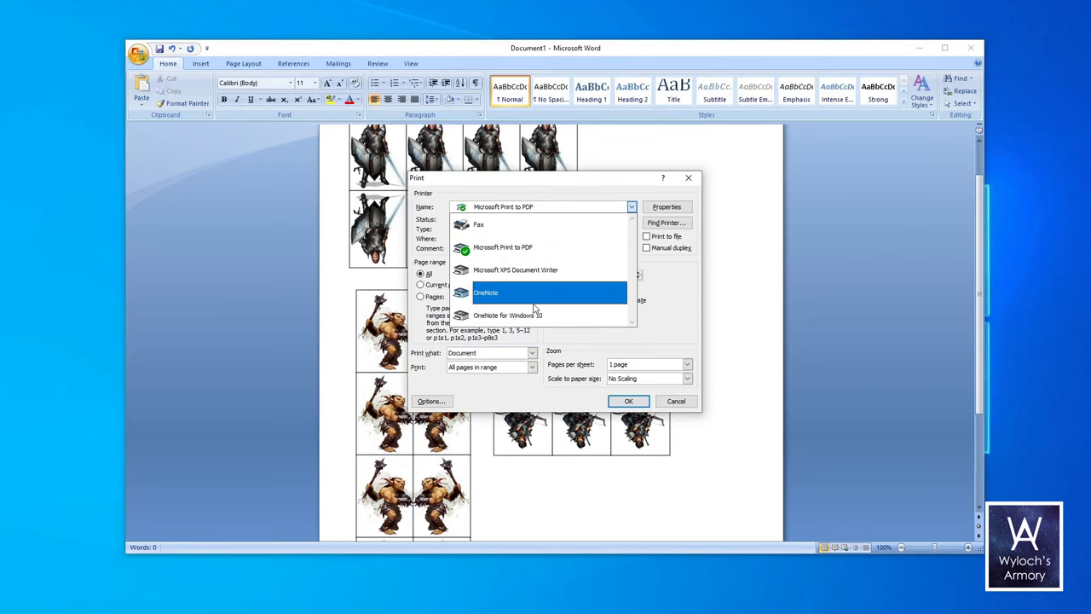